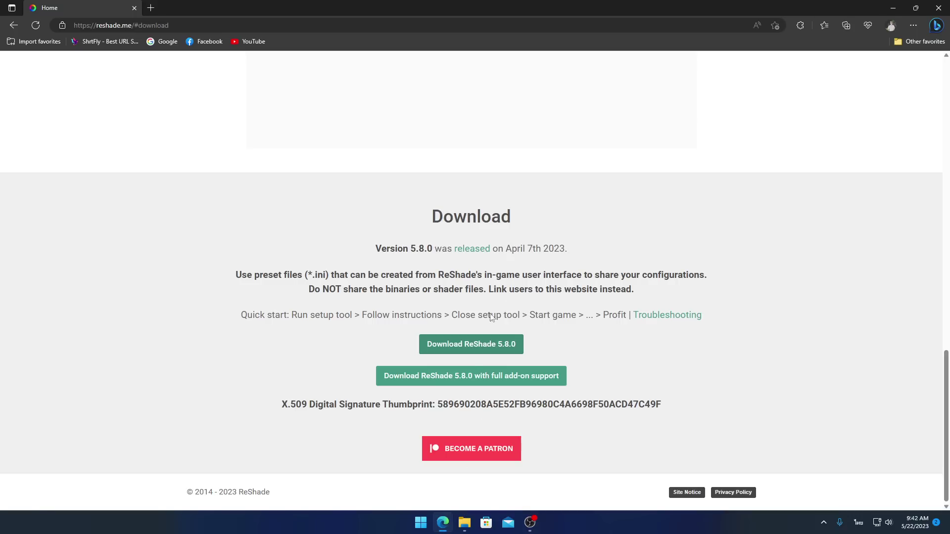
Download ReShade 5.8.0 without full add-on support and run the downloaded setup file
{"action": "left_click", "coordinate": [478, 349]}
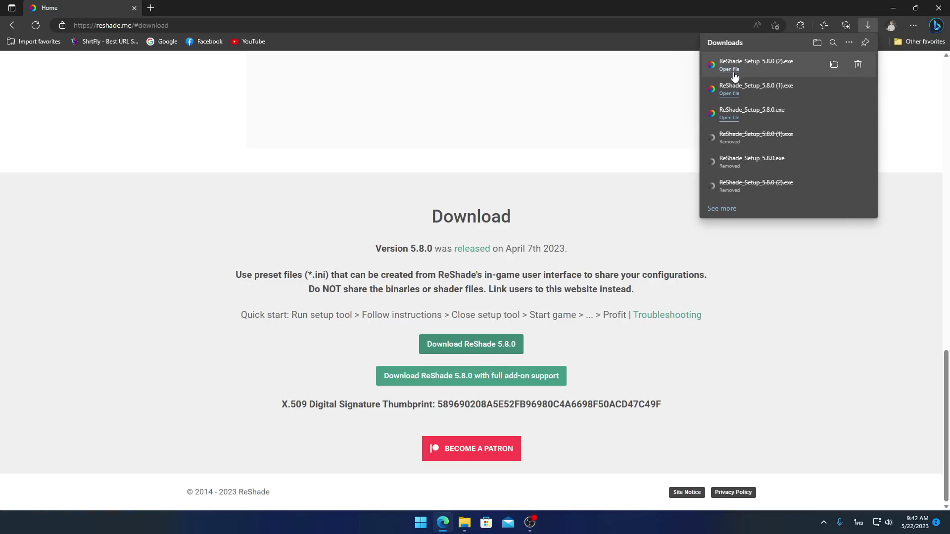
{"action": "left_click", "coordinate": [730, 70]}
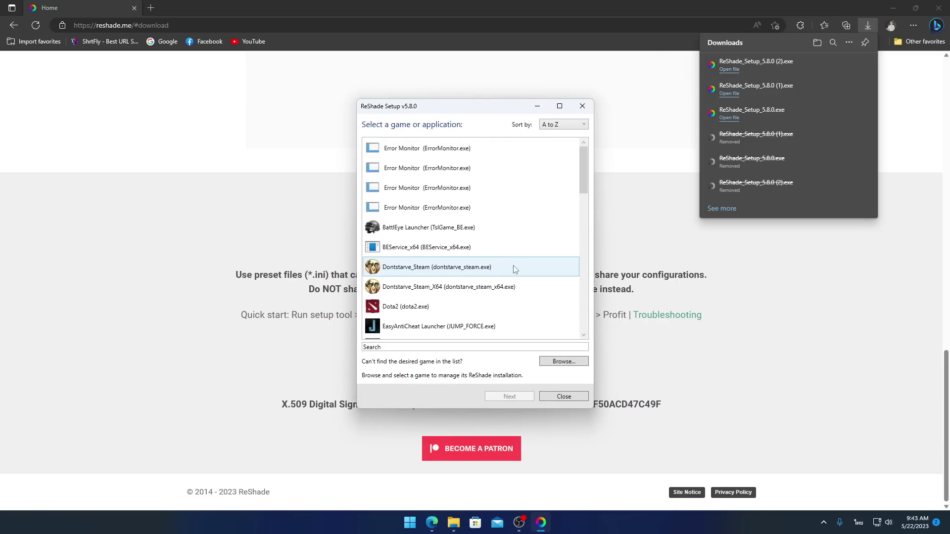
Choose GTA5.exe in the GTAV-FiveM folder on drive D: as the game for the ReShade installation
{"action": "left_click", "coordinate": [548, 361]}
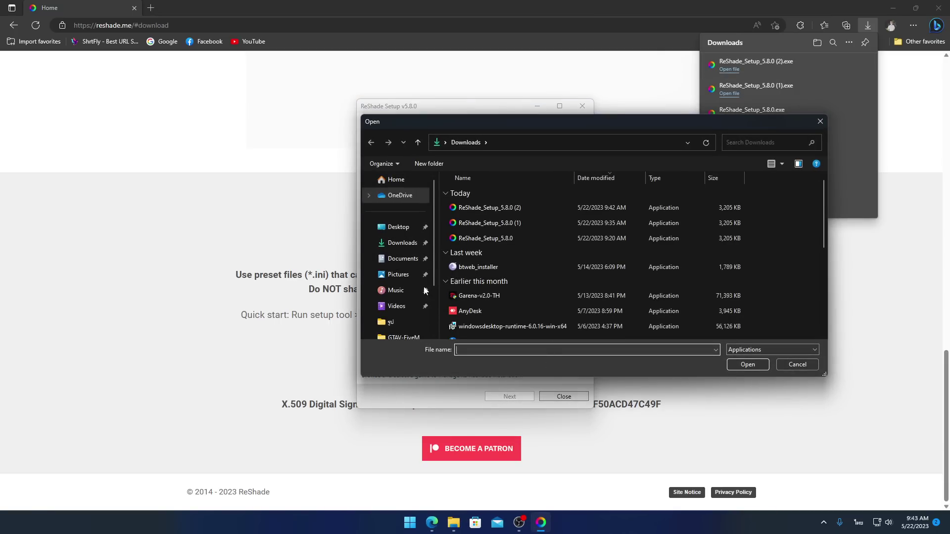
{"action": "scroll", "coordinate": [434, 290], "scroll_direction": "down", "scroll_amount": 3}
{"action": "left_click", "coordinate": [408, 292]}
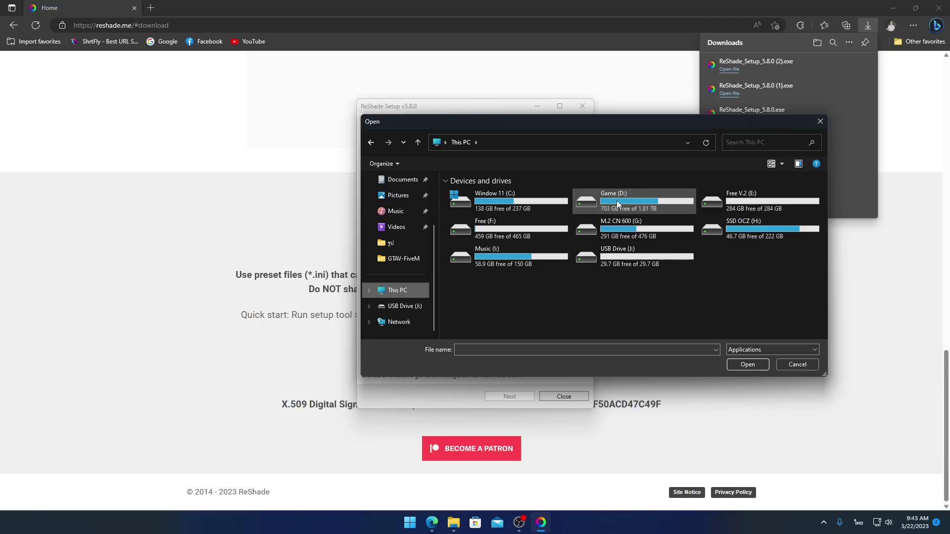
{"action": "double_click", "coordinate": [617, 200]}
{"action": "scroll", "coordinate": [519, 257], "scroll_direction": "down", "scroll_amount": 2}
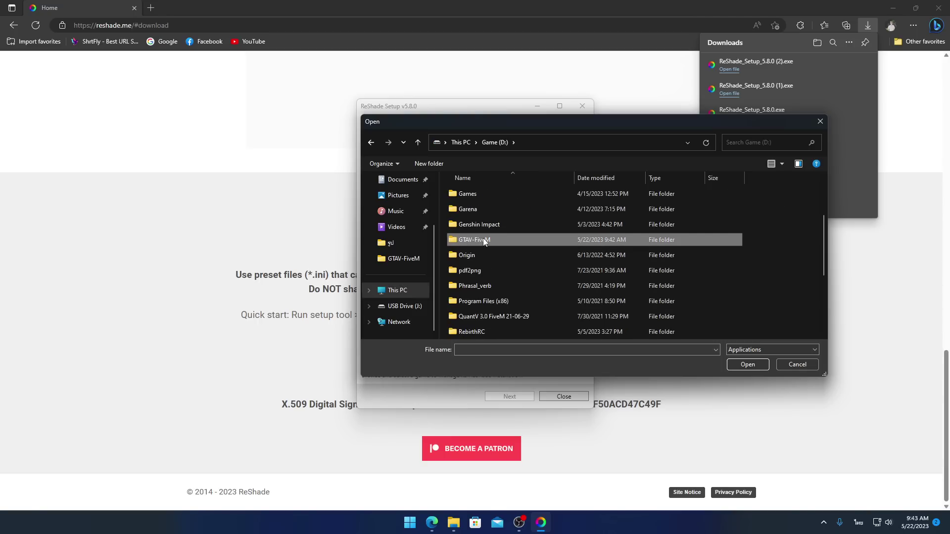
{"action": "double_click", "coordinate": [482, 239]}
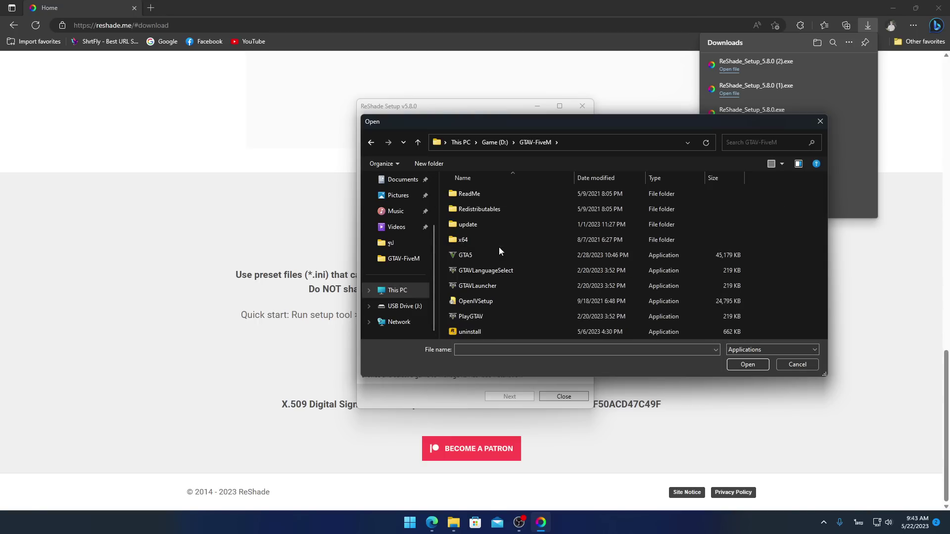
{"action": "left_click", "coordinate": [476, 256]}
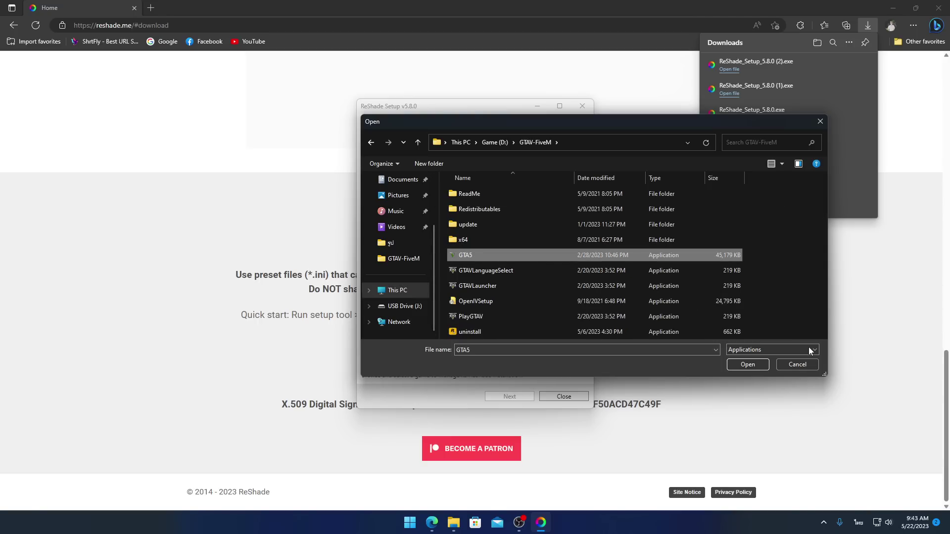
{"action": "left_click", "coordinate": [762, 367]}
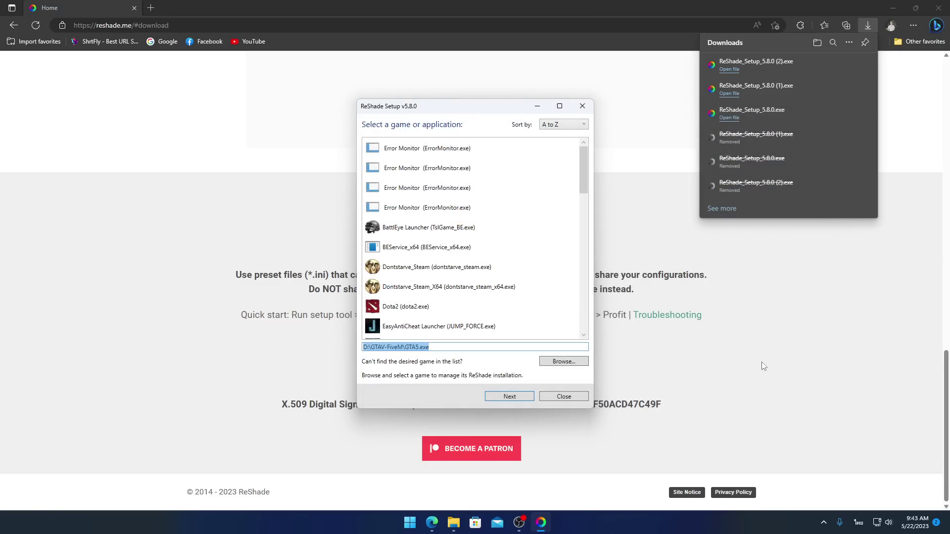
{"action": "left_click", "coordinate": [532, 397]}
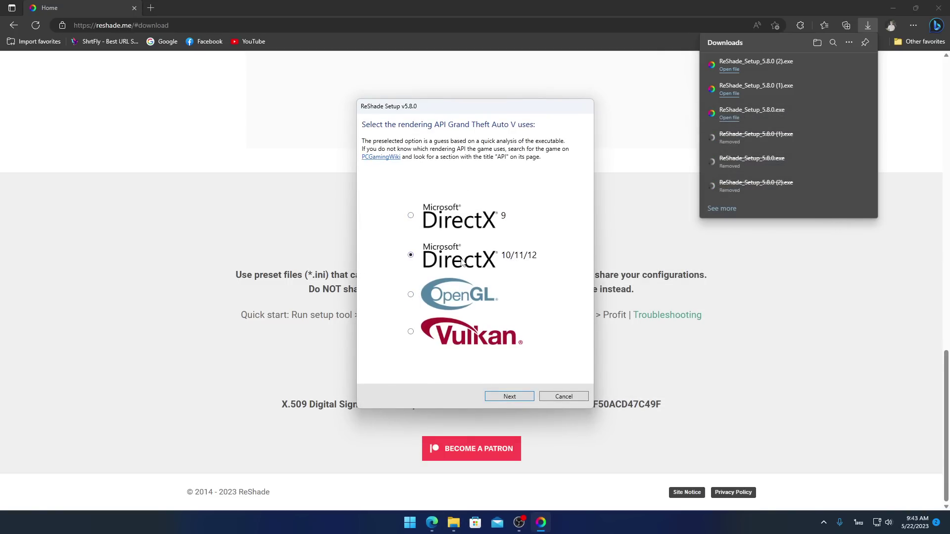
Install ReShade for DirectX 10/11/12 with no preset file and all effect packages selected, then finish the setup
{"action": "left_click", "coordinate": [516, 400]}
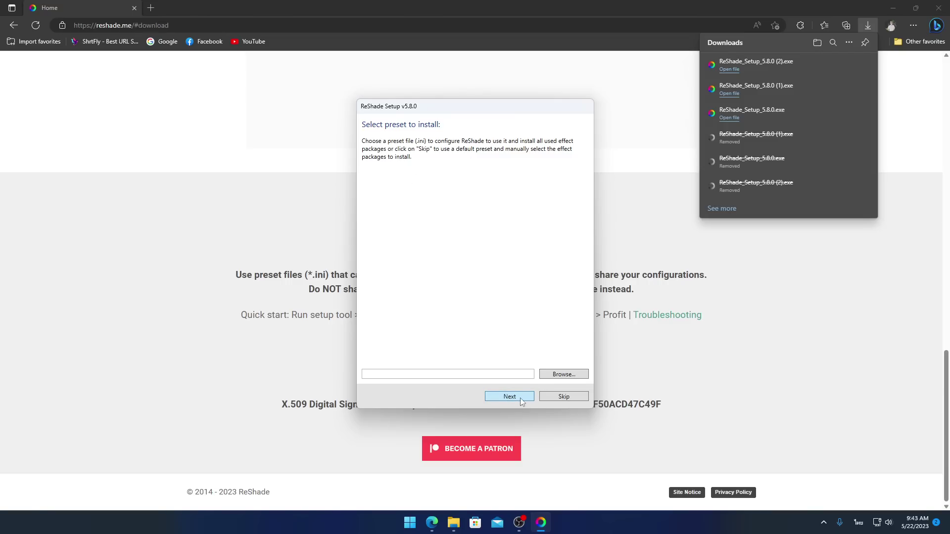
{"action": "left_click", "coordinate": [520, 398]}
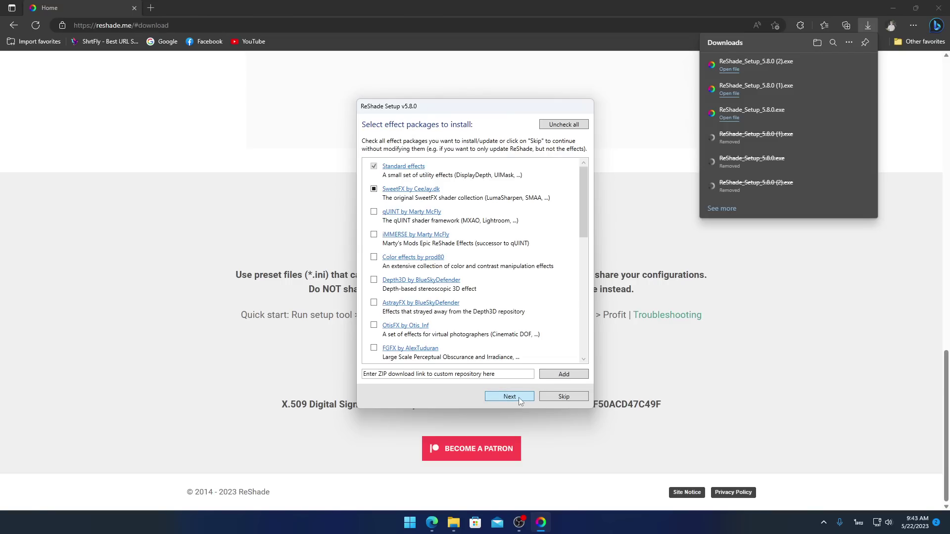
{"action": "left_click", "coordinate": [566, 125]}
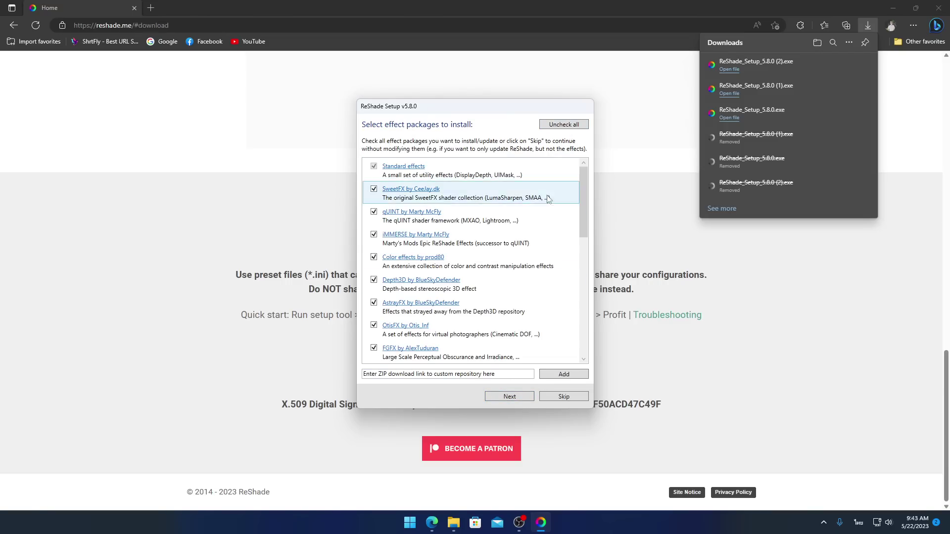
{"action": "left_click", "coordinate": [526, 397]}
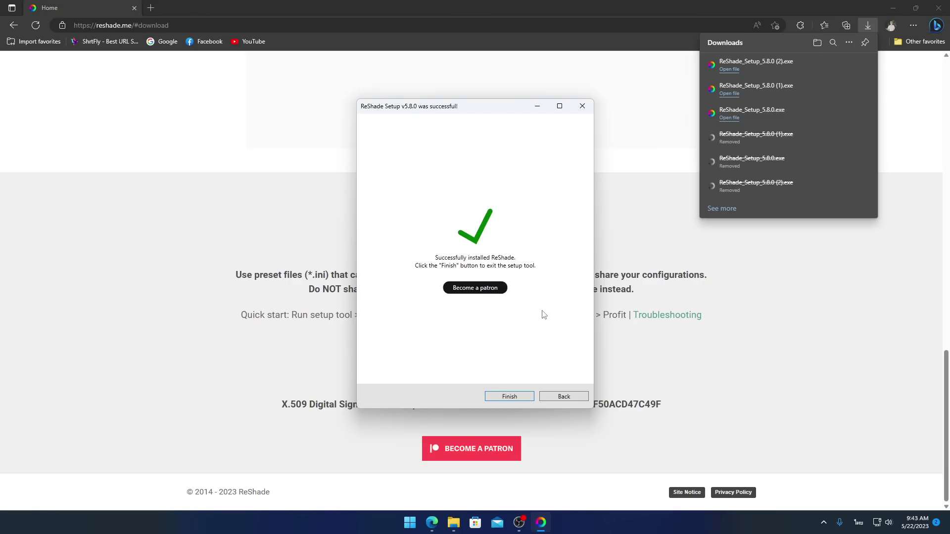
{"action": "left_click", "coordinate": [509, 396]}
Copy the reshade-shaders folder, dxgi.dll and the ReShadePreset configuration file from the GTAV-FiveM folder
{"action": "mouse_move", "coordinate": [464, 523]}
{"action": "left_click", "coordinate": [432, 482]}
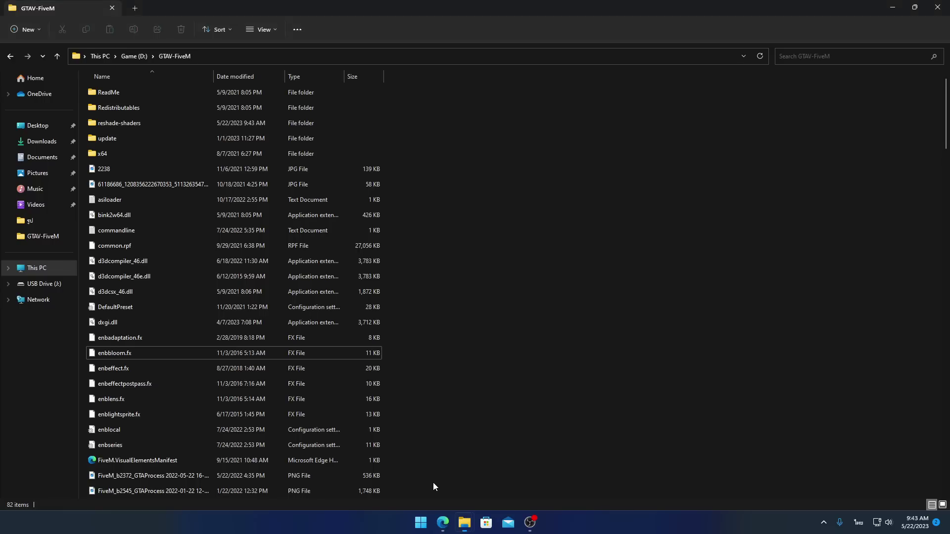
{"action": "left_click", "coordinate": [133, 124]}
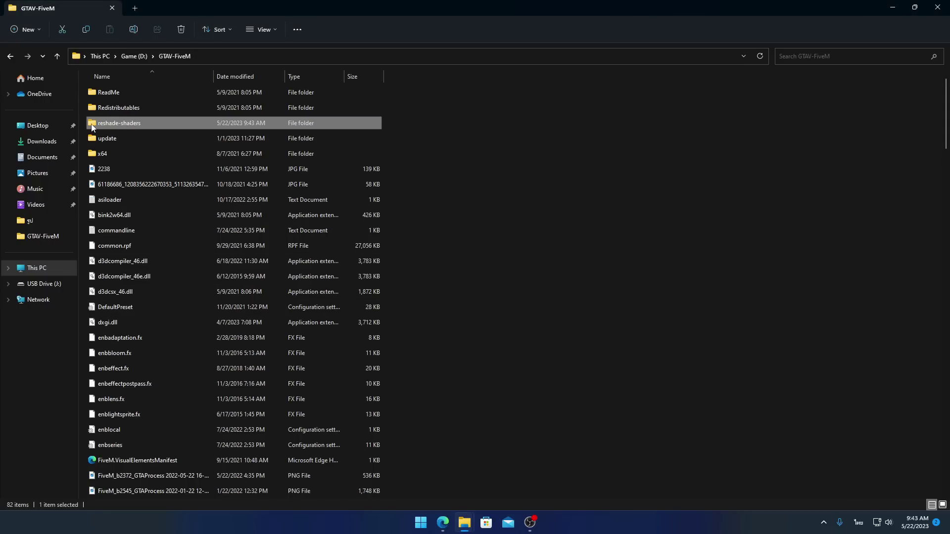
{"action": "mouse_move", "coordinate": [92, 126]}
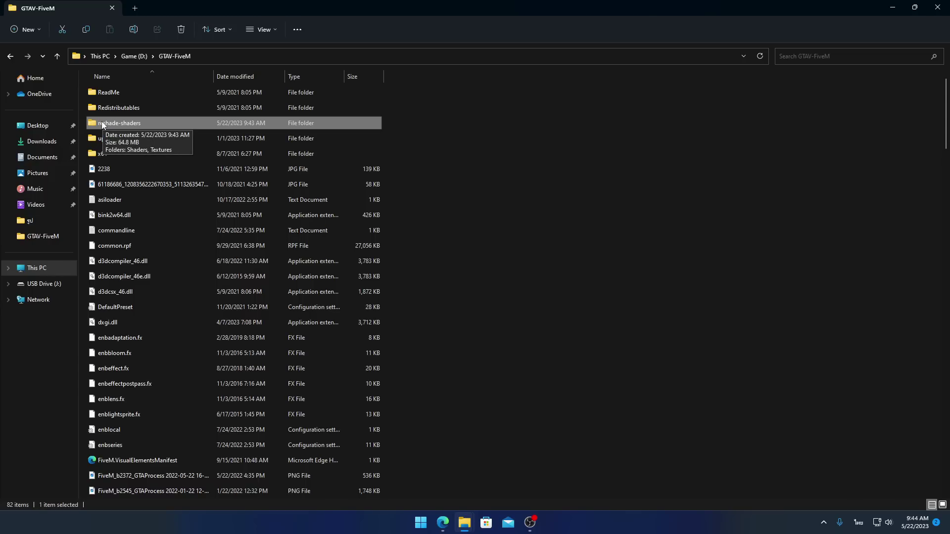
{"action": "left_click", "coordinate": [105, 326], "text": "ctrl"}
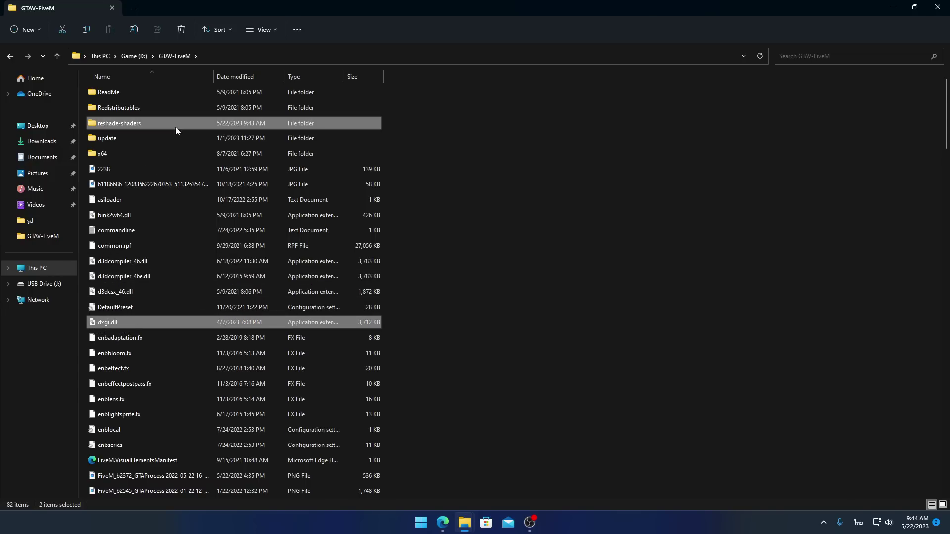
{"action": "scroll", "coordinate": [197, 231], "scroll_direction": "down", "scroll_amount": 2}
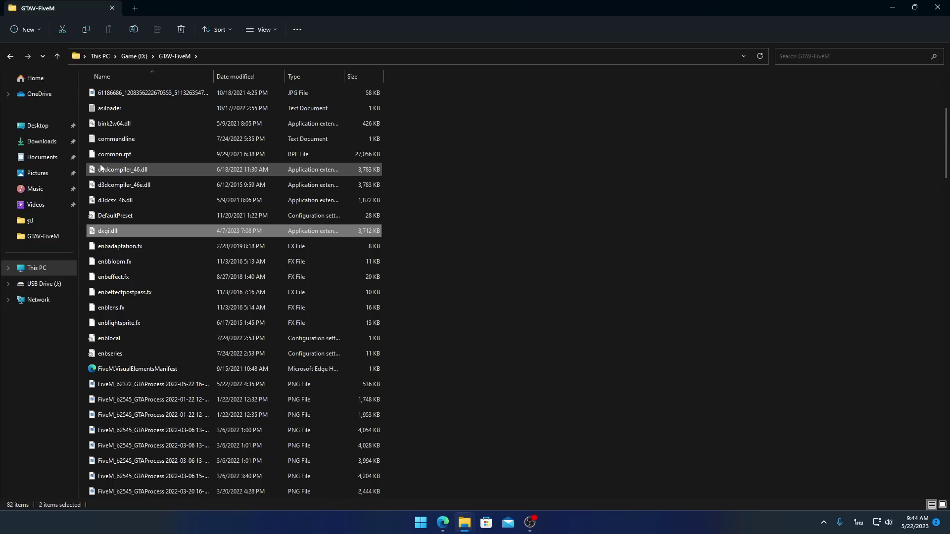
{"action": "scroll", "coordinate": [149, 148], "scroll_direction": "down", "scroll_amount": 3}
{"action": "scroll", "coordinate": [109, 185], "scroll_direction": "down", "scroll_amount": 7}
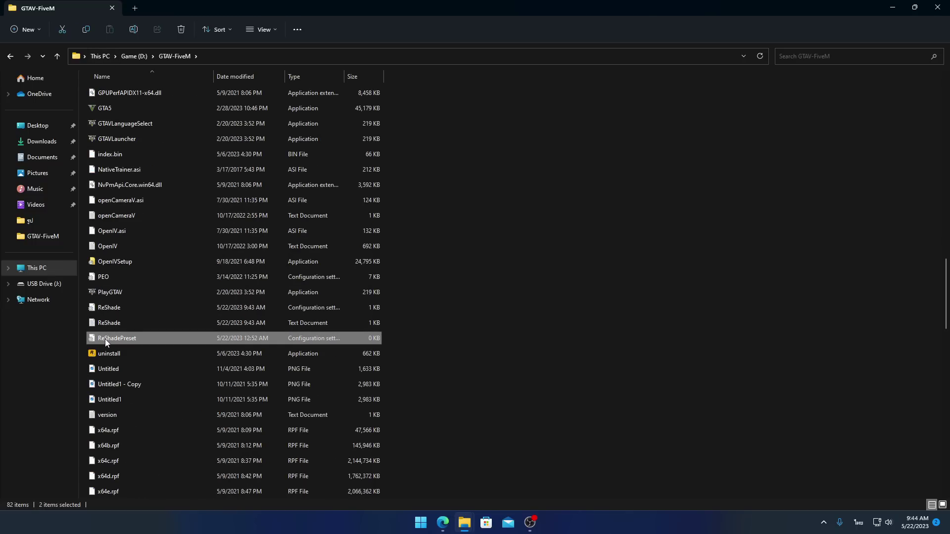
{"action": "right_click", "coordinate": [108, 337]}
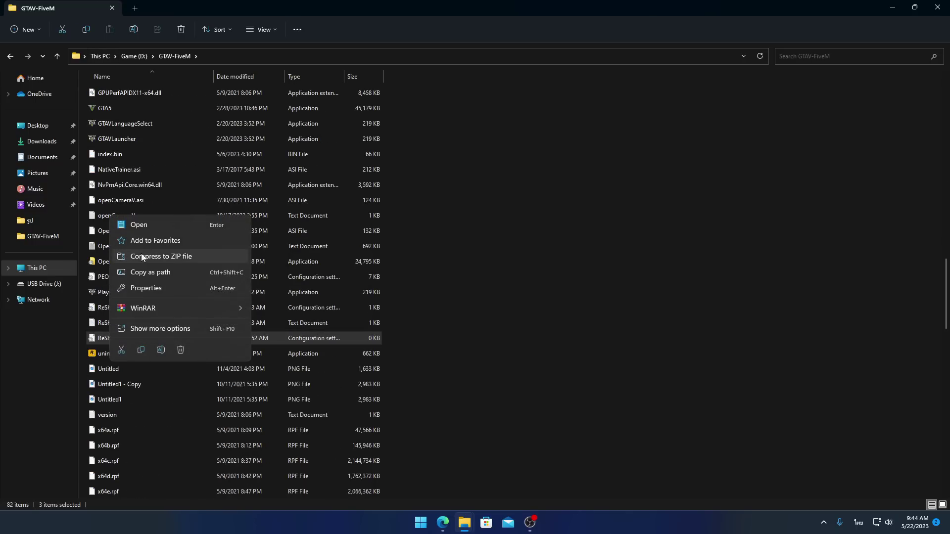
{"action": "left_click", "coordinate": [141, 350]}
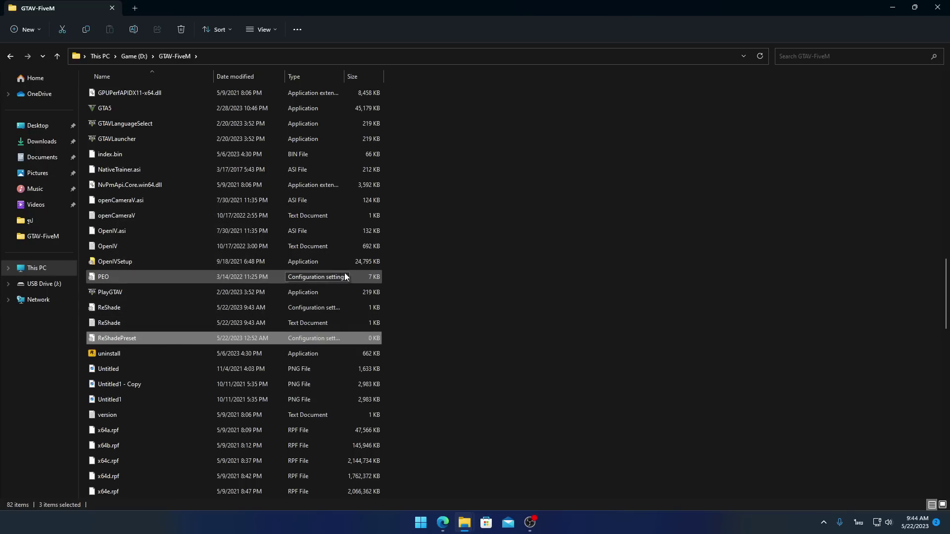
Paste the copied ReShade items into the plugins folder inside FiveM Application Data, reached from the FiveM desktop shortcut's file location
{"action": "scroll", "coordinate": [310, 283], "scroll_direction": "up", "scroll_amount": 10}
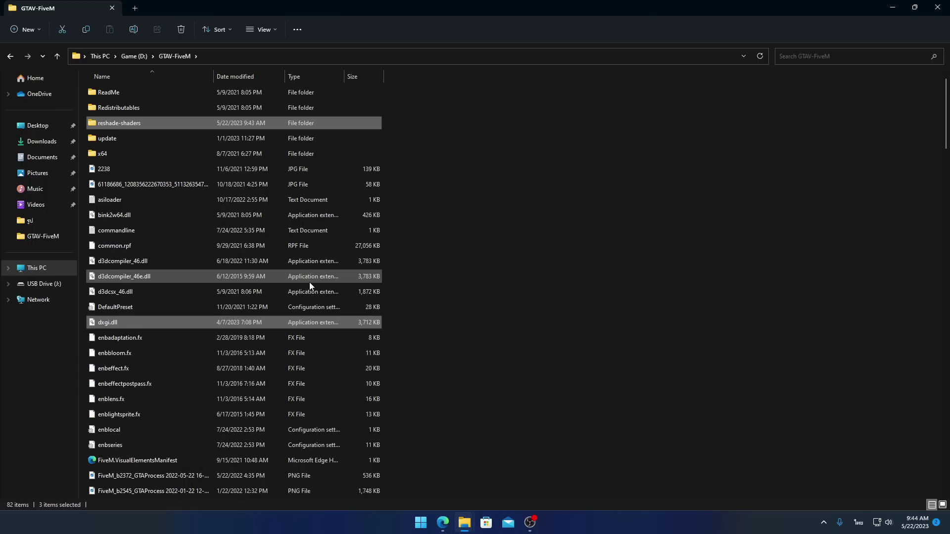
{"action": "left_click", "coordinate": [893, 6]}
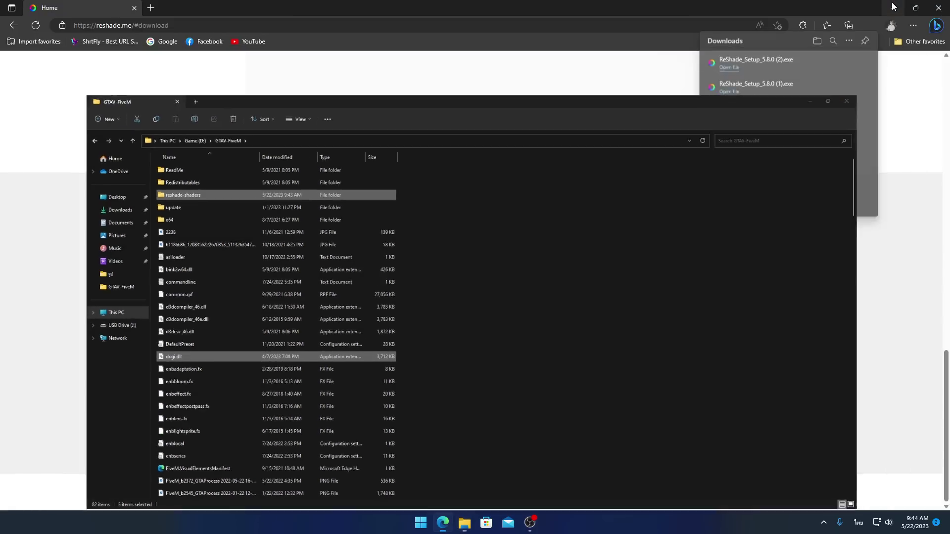
{"action": "left_click", "coordinate": [893, 7]}
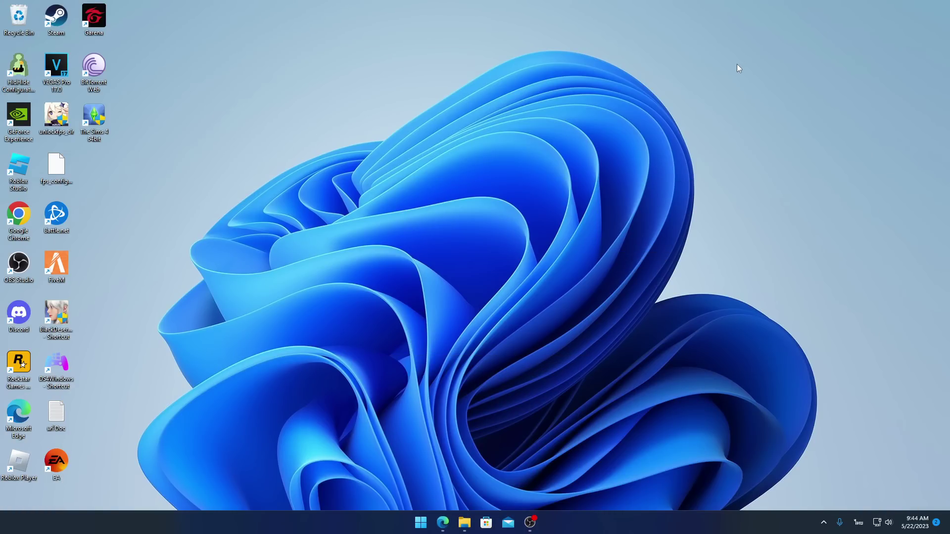
{"action": "right_click", "coordinate": [63, 261]}
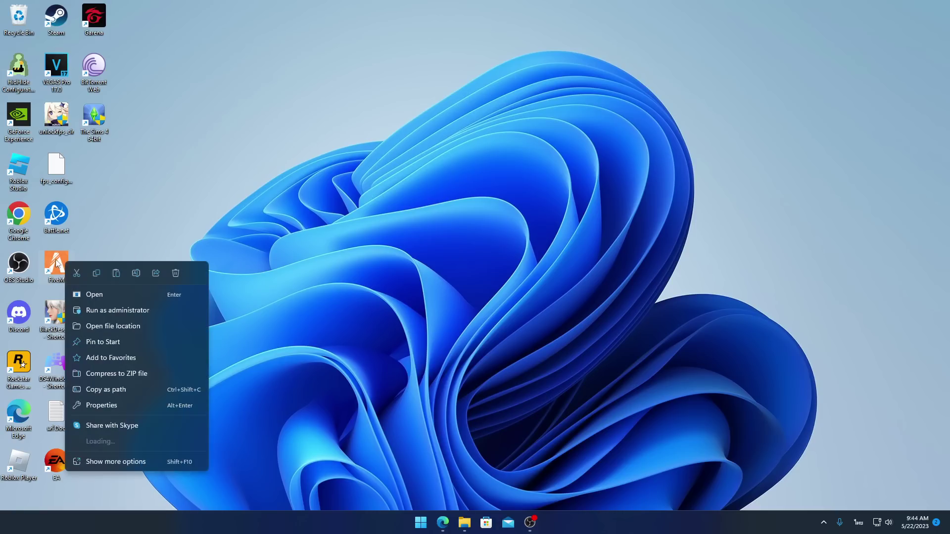
{"action": "left_click", "coordinate": [126, 326]}
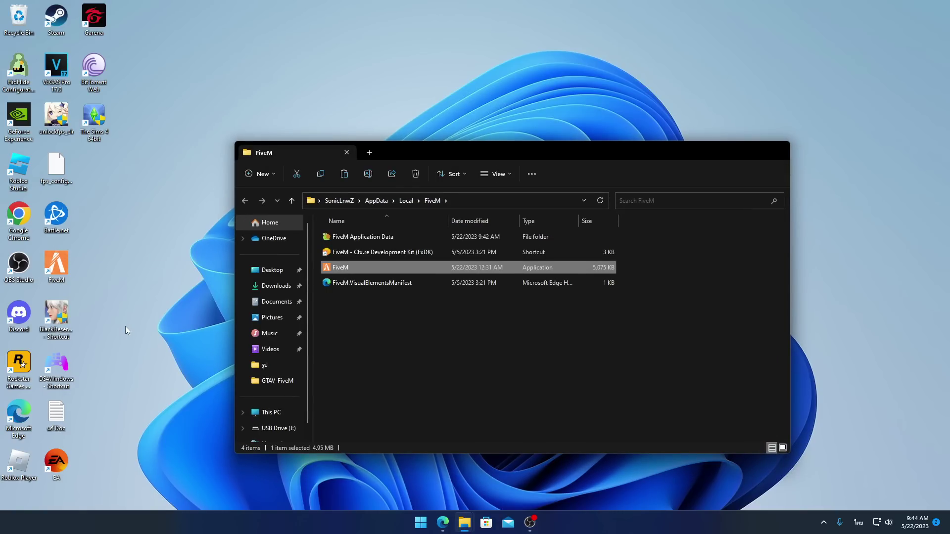
{"action": "double_click", "coordinate": [360, 239]}
{"action": "double_click", "coordinate": [357, 331]}
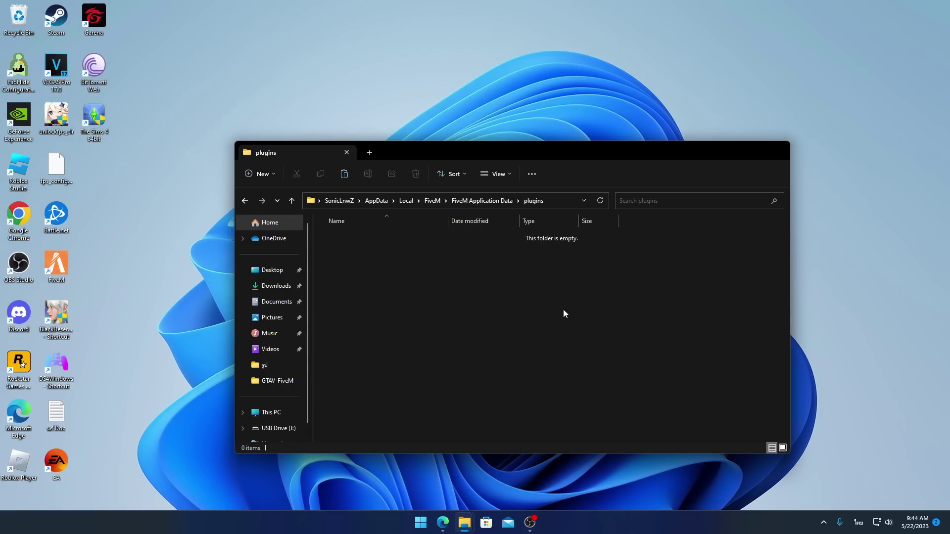
{"action": "right_click", "coordinate": [506, 289]}
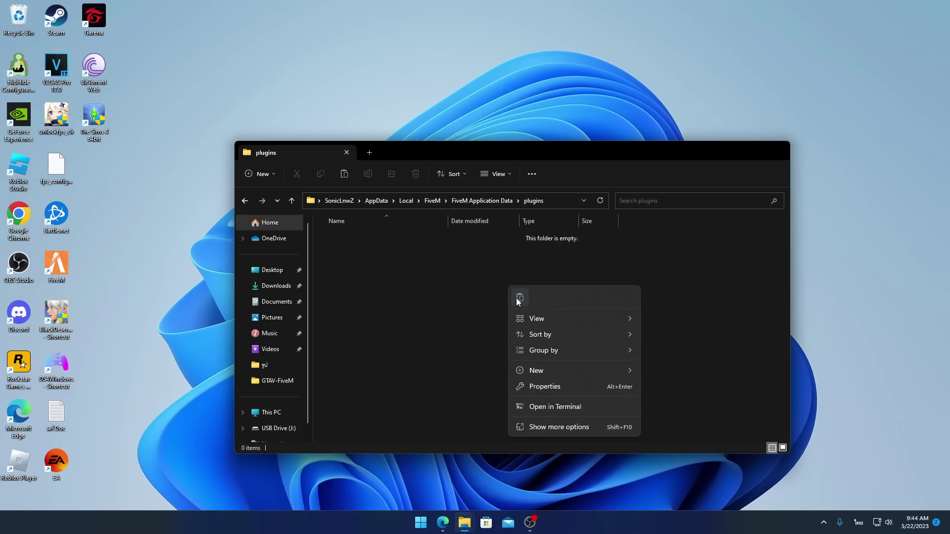
{"action": "left_click", "coordinate": [519, 297]}
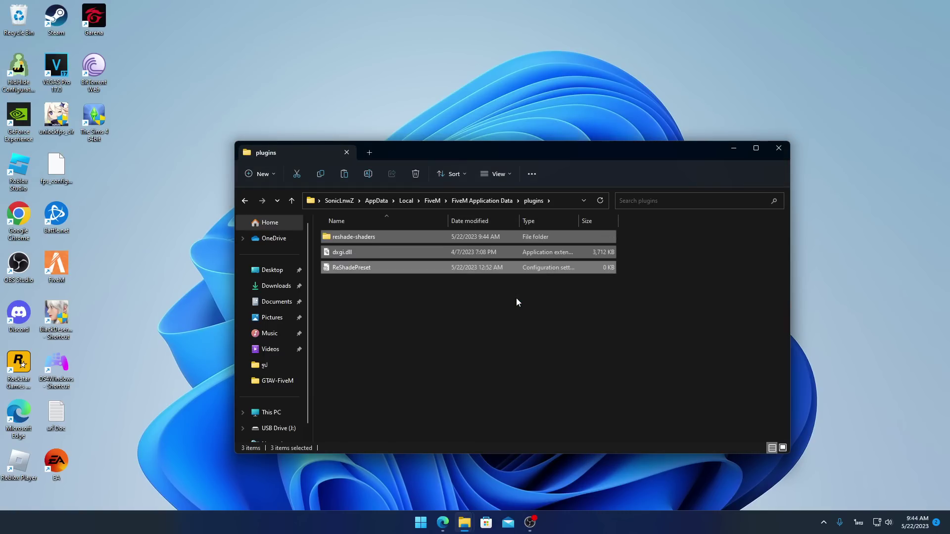
Launch FiveM from the desktop and minimize the plugins folder window
{"action": "double_click", "coordinate": [59, 265]}
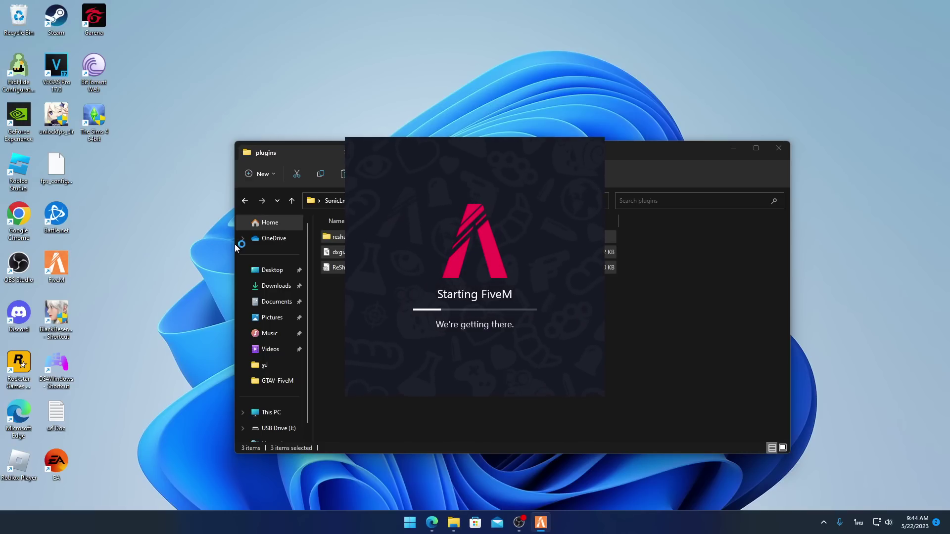
{"action": "left_click", "coordinate": [343, 295]}
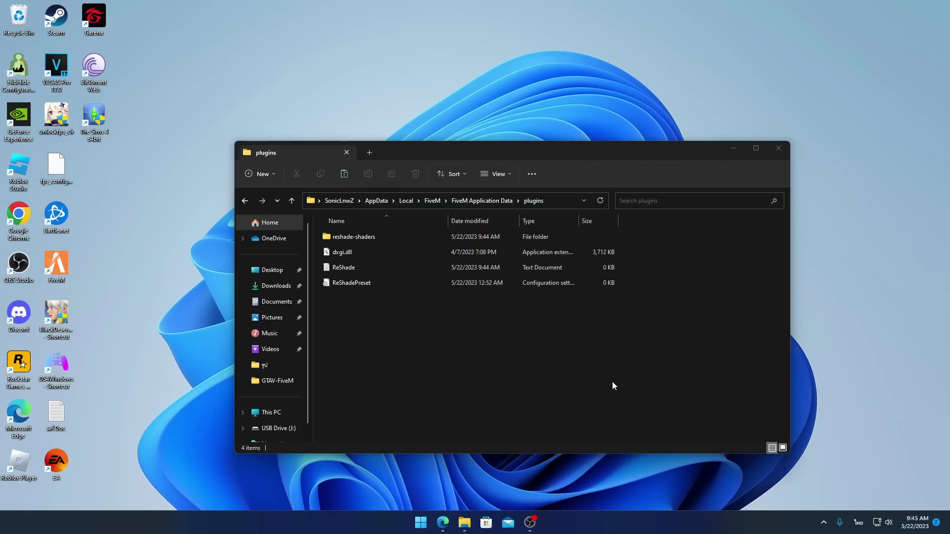
{"action": "left_click", "coordinate": [733, 149]}
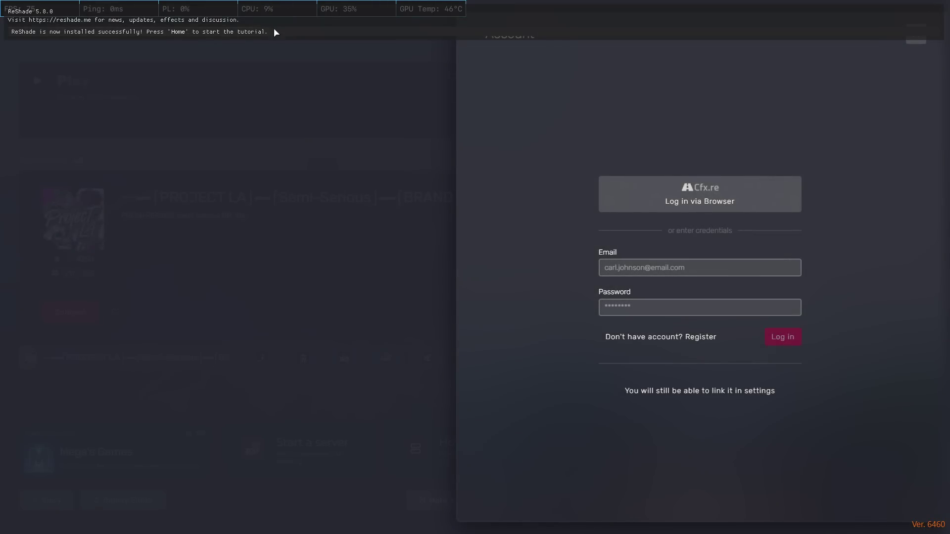
Dismiss the FiveM account login and open the Game section of the settings
{"action": "left_click", "coordinate": [916, 42]}
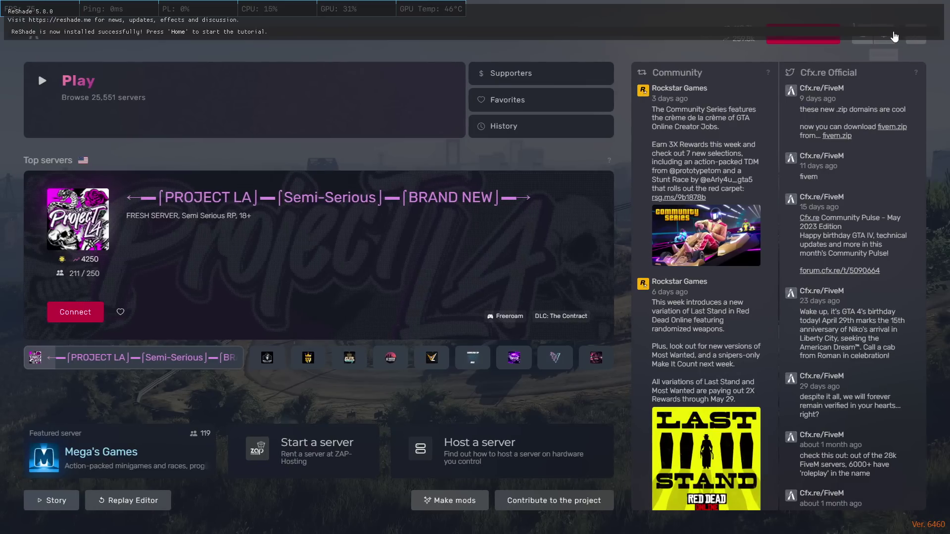
{"action": "left_click", "coordinate": [889, 45]}
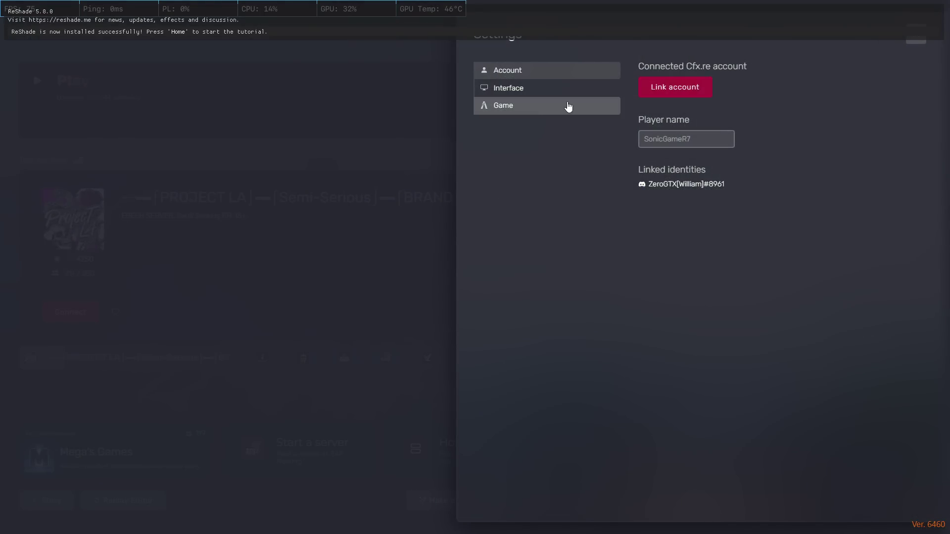
{"action": "left_click", "coordinate": [549, 105]}
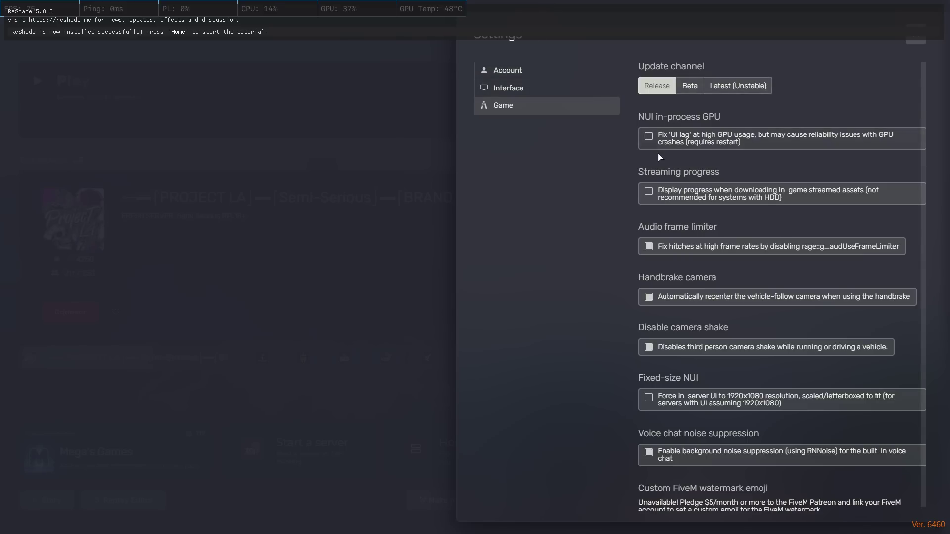
Enable the NUI in-process GPU option in the Game settings, then close the settings and exit FiveM
{"action": "left_click", "coordinate": [661, 133]}
{"action": "left_click", "coordinate": [916, 37]}
{"action": "left_click", "coordinate": [930, 35]}
{"action": "left_click", "coordinate": [906, 38]}
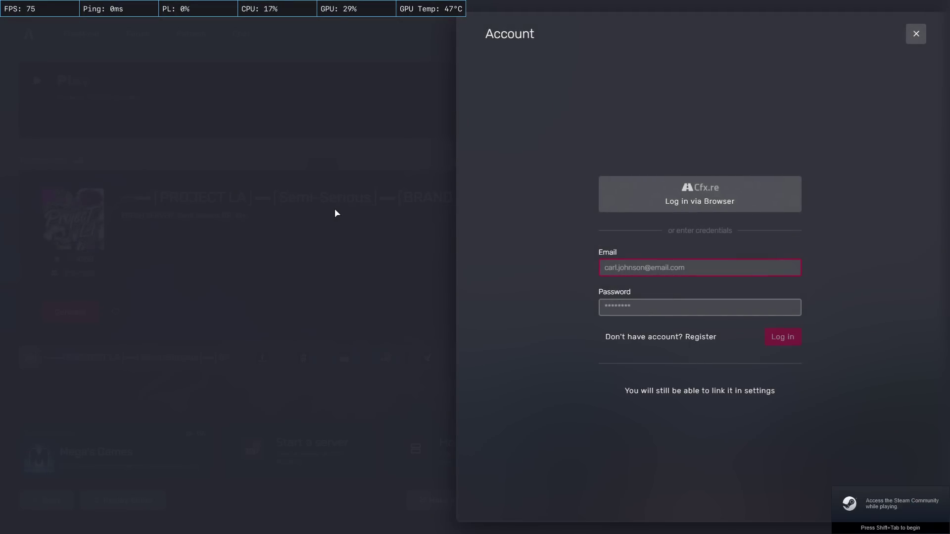
Turn off the NUI in-process GPU option in the relaunched FiveM's Game settings and exit FiveM
{"action": "left_click", "coordinate": [915, 34]}
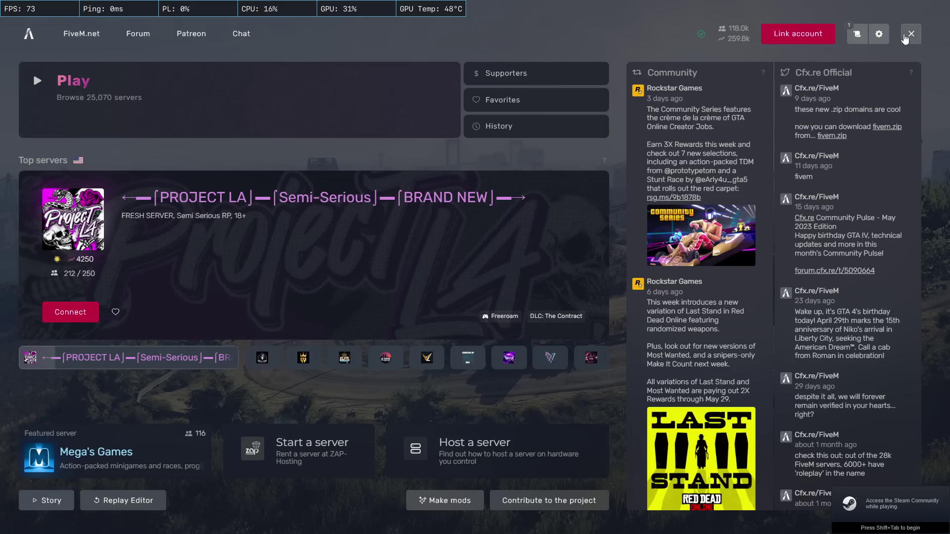
{"action": "left_click", "coordinate": [917, 34]}
{"action": "left_click", "coordinate": [525, 103]}
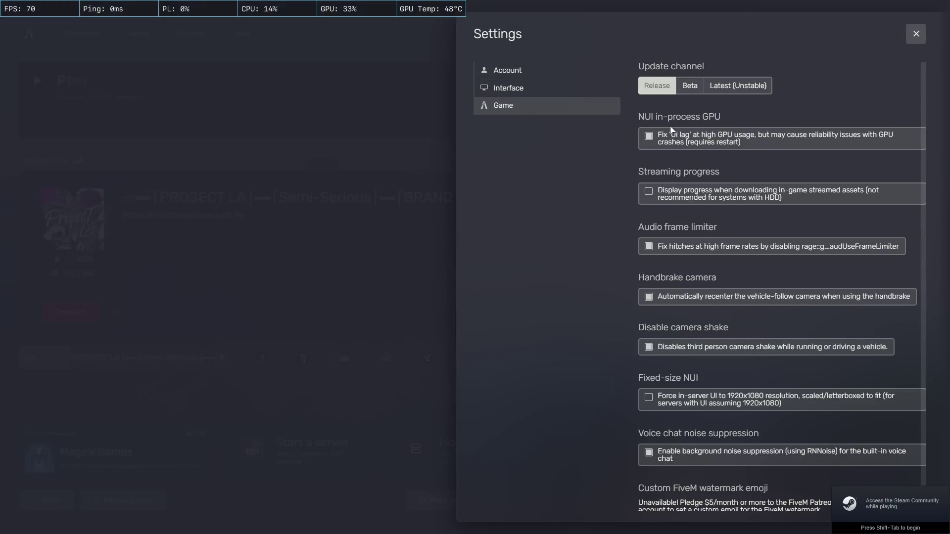
{"action": "left_click", "coordinate": [726, 137]}
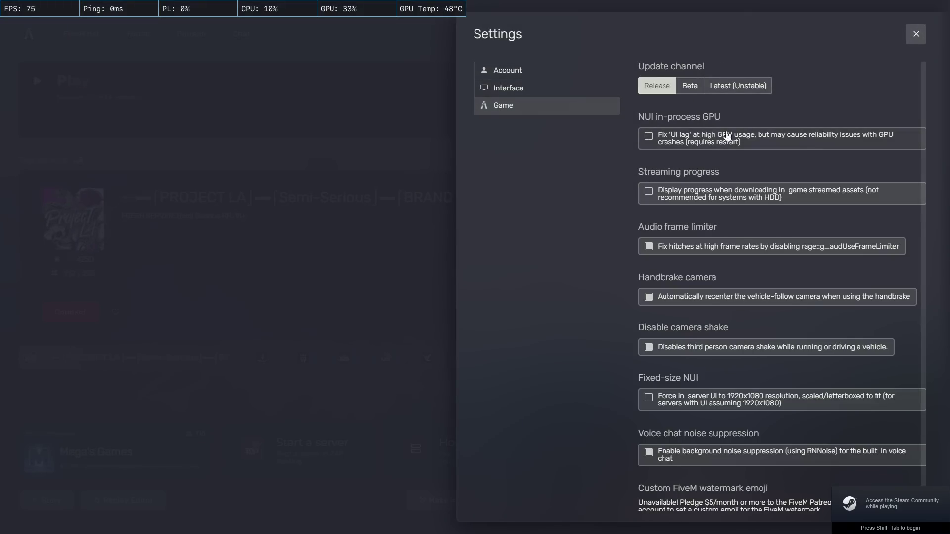
{"action": "left_click", "coordinate": [916, 33]}
{"action": "left_click", "coordinate": [916, 34]}
{"action": "left_click", "coordinate": [837, 35]}
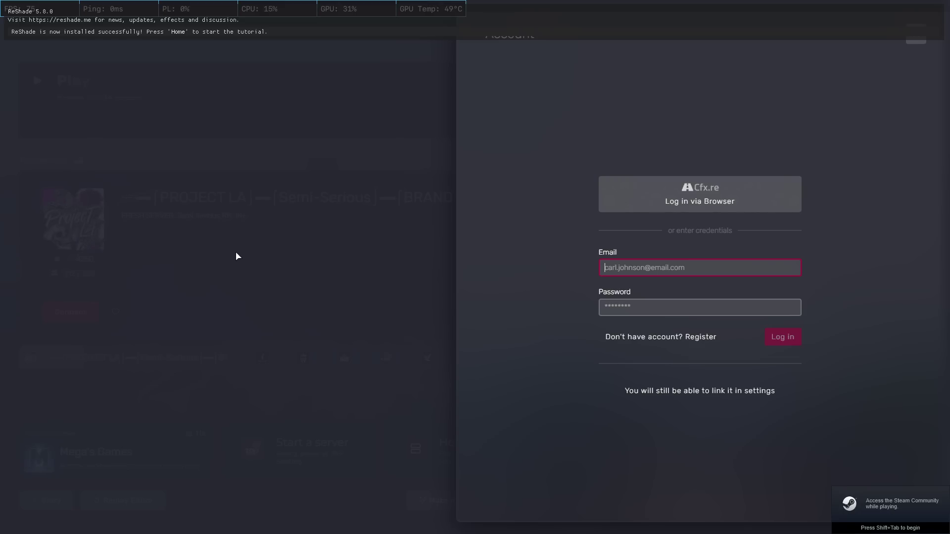
Dismiss the account login in the relaunched FiveM and open the ReShade overlay, skipping its tutorial
{"action": "left_click", "coordinate": [235, 255]}
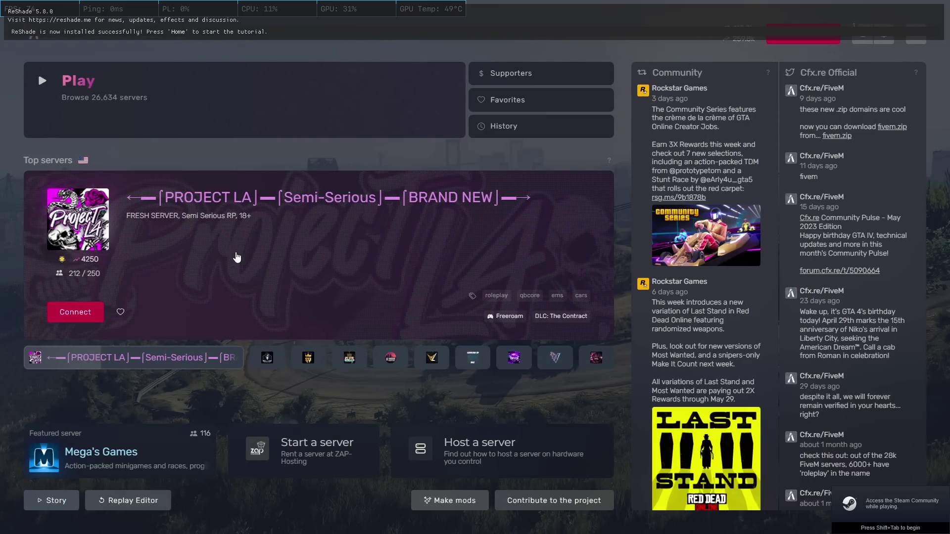
{"action": "key", "text": "Home"}
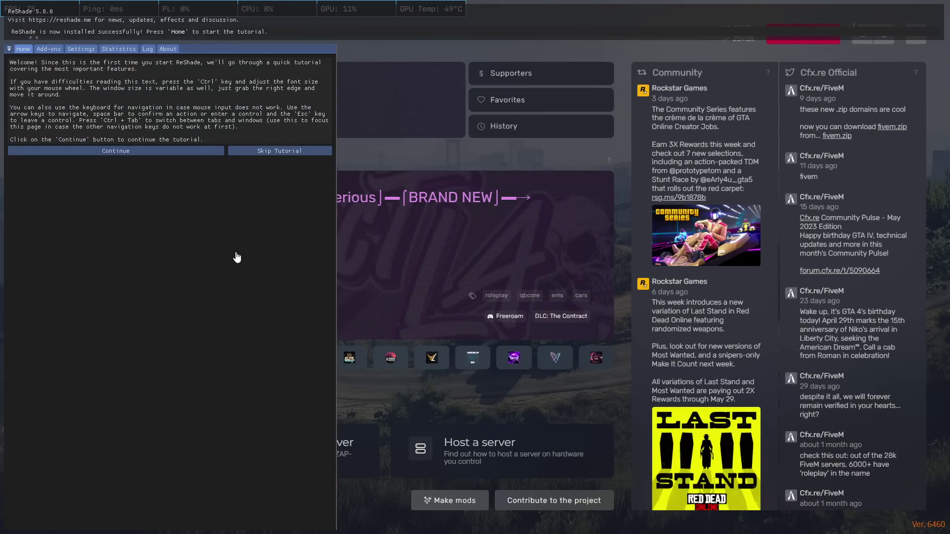
{"action": "left_click", "coordinate": [279, 151]}
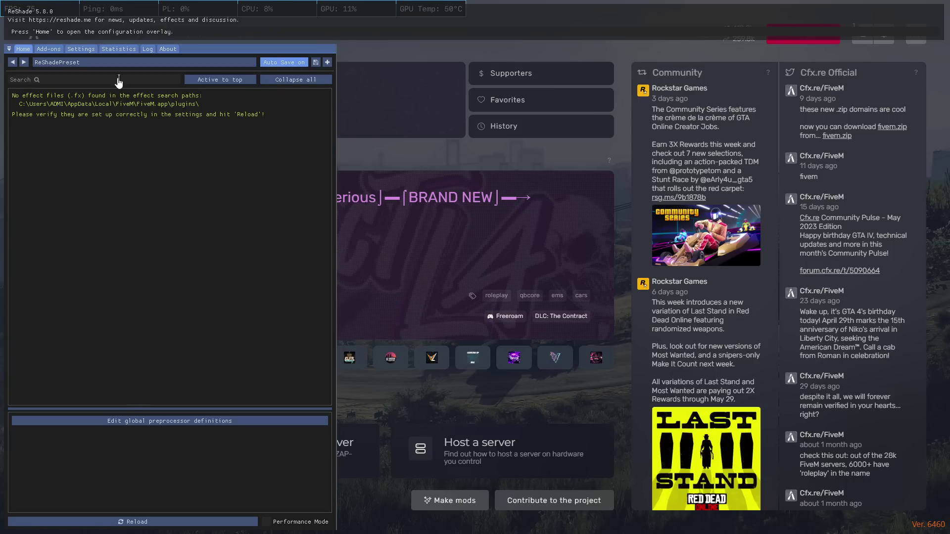
Remove the default effect and texture search paths from the ReShade settings
{"action": "left_click", "coordinate": [82, 54]}
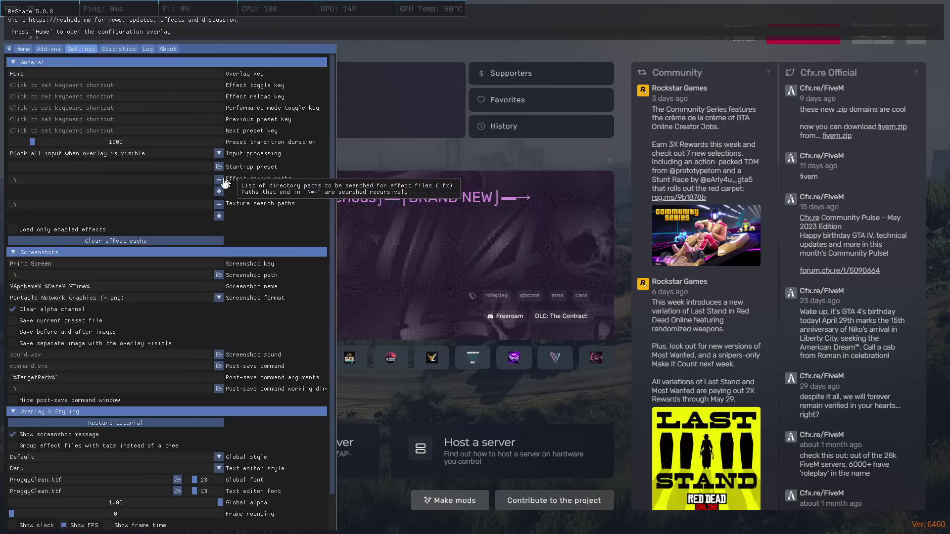
{"action": "left_click", "coordinate": [218, 179]}
{"action": "left_click", "coordinate": [218, 194]}
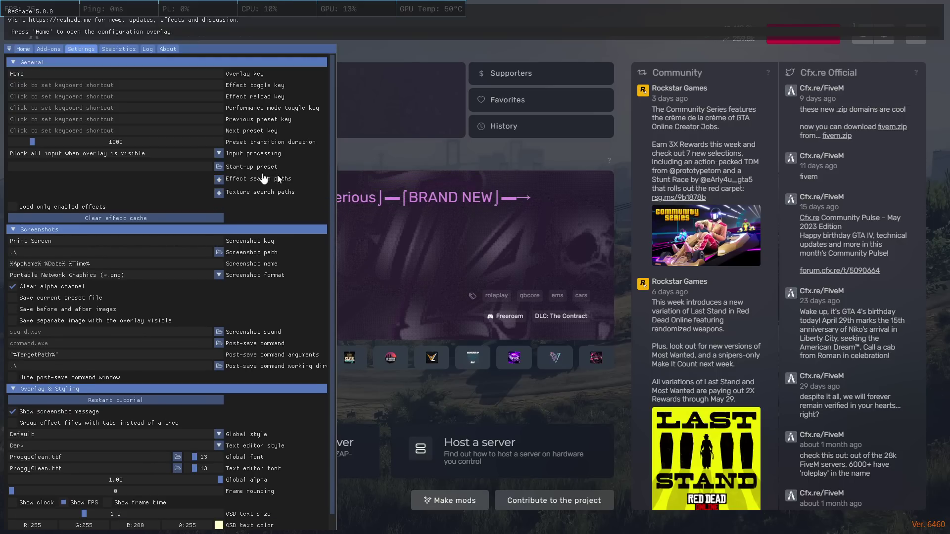
Add the Shaders folder inside plugins\reshade-shaders as the effect search path
{"action": "left_click", "coordinate": [219, 179]}
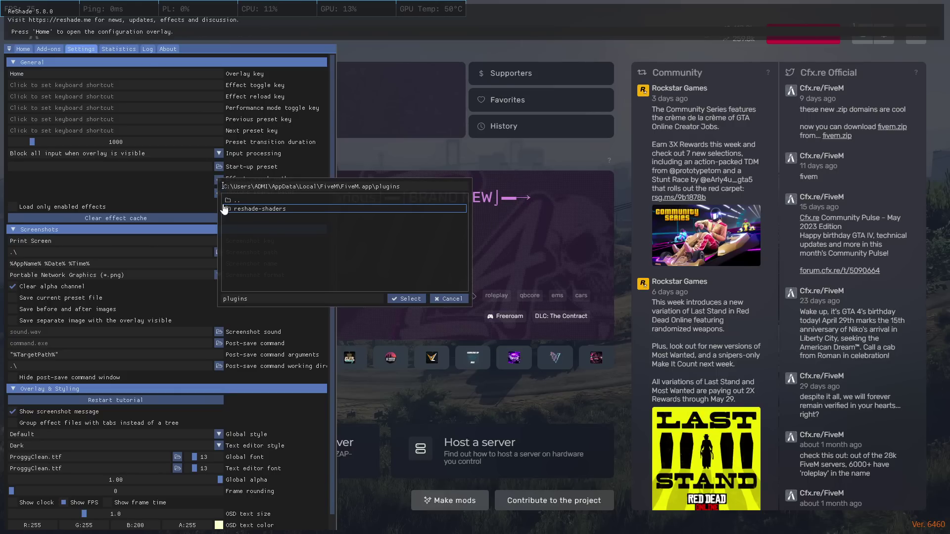
{"action": "double_click", "coordinate": [261, 209]}
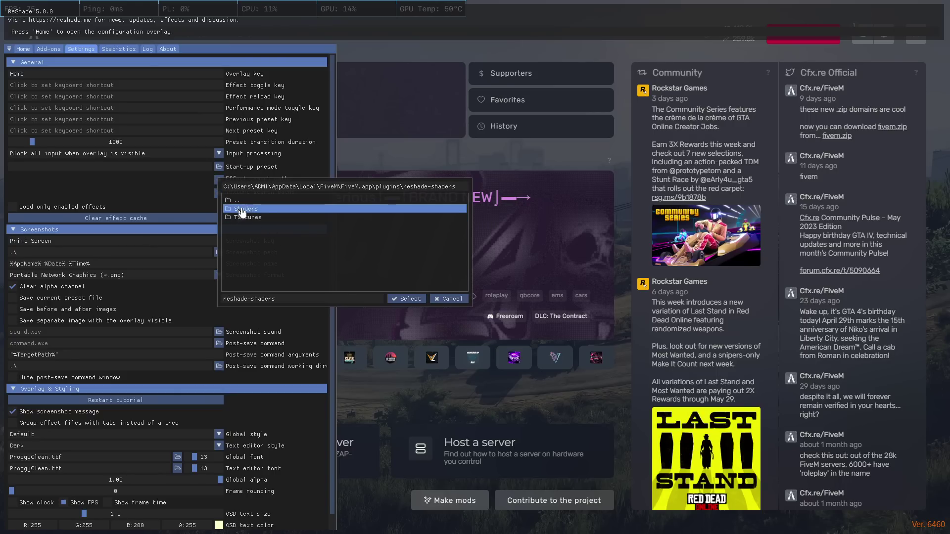
{"action": "left_click", "coordinate": [247, 209]}
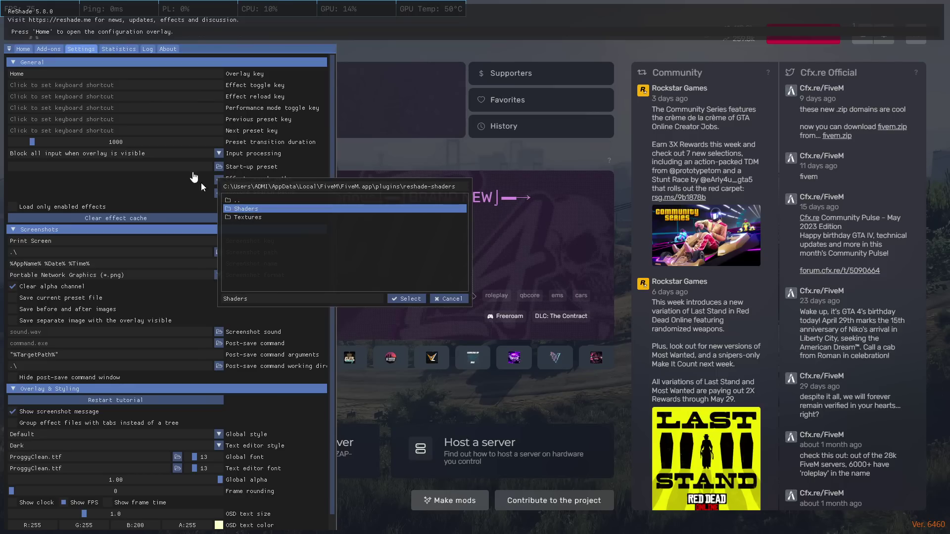
{"action": "left_click", "coordinate": [407, 299]}
Add the Textures folder inside plugins\reshade-shaders as the texture search path and reload the ReShade effects
{"action": "left_click", "coordinate": [218, 204]}
{"action": "double_click", "coordinate": [248, 237]}
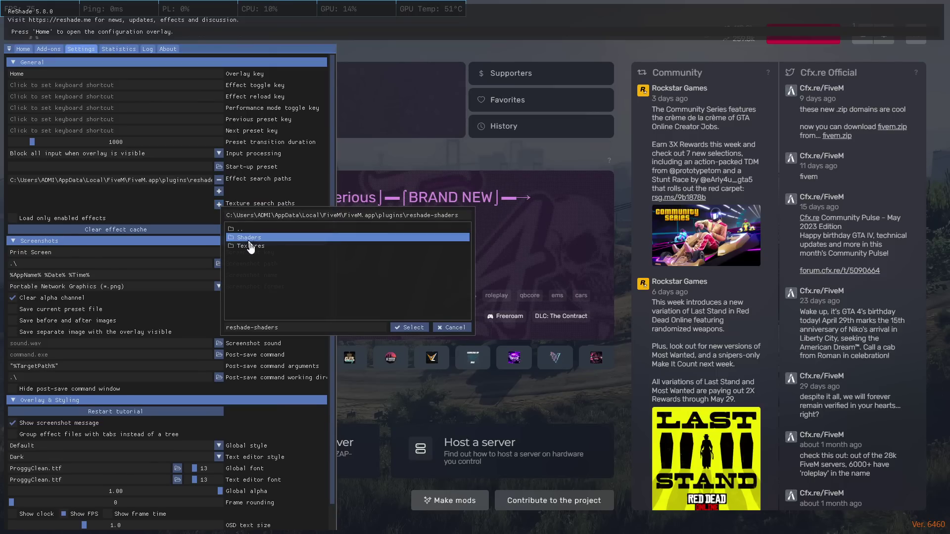
{"action": "left_click", "coordinate": [242, 247]}
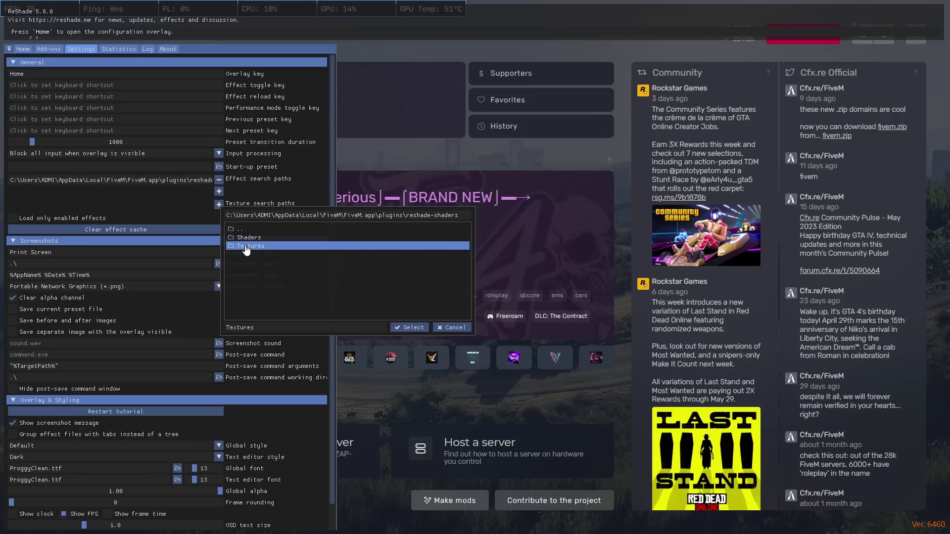
{"action": "left_click", "coordinate": [407, 328]}
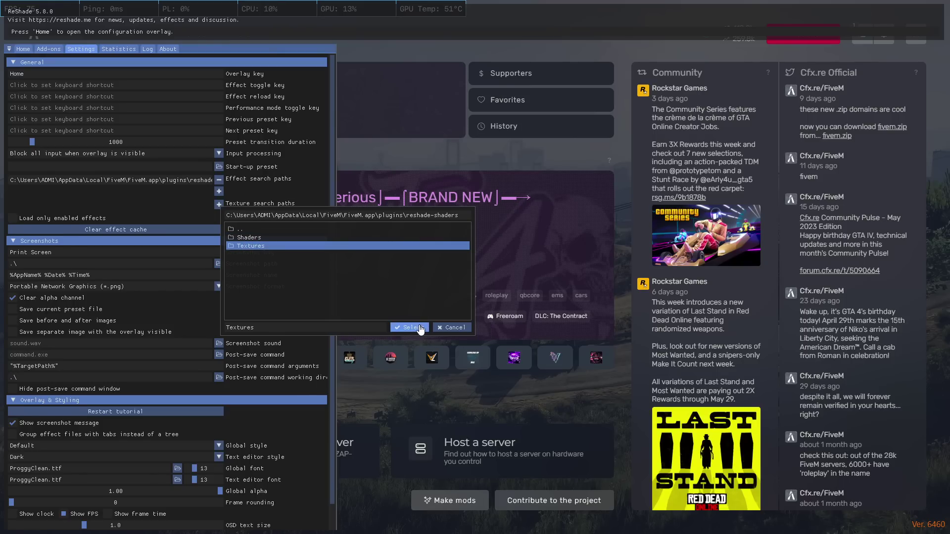
{"action": "left_click", "coordinate": [23, 48]}
{"action": "left_click", "coordinate": [226, 524]}
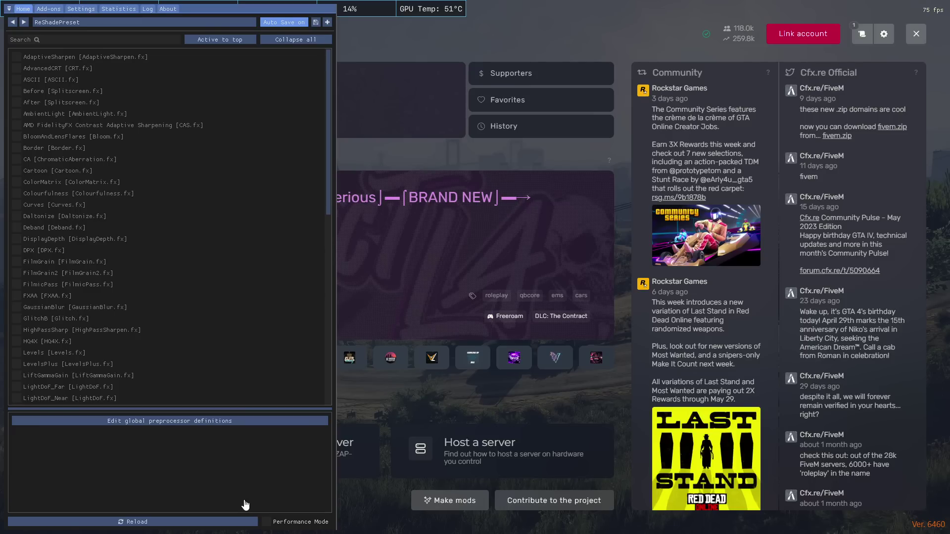
Look through the complete list of loaded effects in the ReShadePreset preset and close the ReShade overlay
{"action": "scroll", "coordinate": [127, 260], "scroll_direction": "down", "scroll_amount": 6}
{"action": "scroll", "coordinate": [130, 262], "scroll_direction": "up", "scroll_amount": 6}
{"action": "scroll", "coordinate": [130, 263], "scroll_direction": "down", "scroll_amount": 10}
{"action": "scroll", "coordinate": [130, 262], "scroll_direction": "up", "scroll_amount": 10}
{"action": "scroll", "coordinate": [221, 229], "scroll_direction": "down", "scroll_amount": 5}
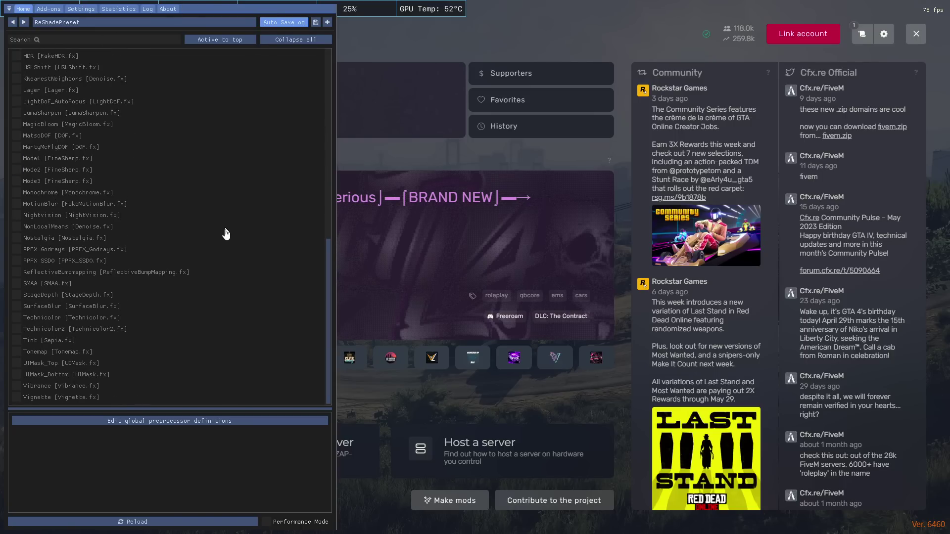
{"action": "scroll", "coordinate": [110, 256], "scroll_direction": "up", "scroll_amount": 5}
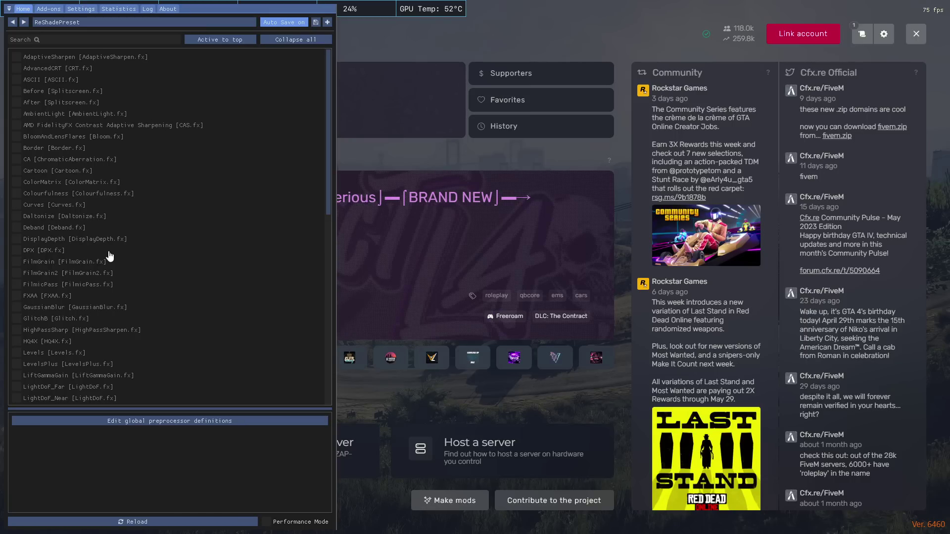
{"action": "scroll", "coordinate": [183, 70], "scroll_direction": "down", "scroll_amount": 10}
{"action": "scroll", "coordinate": [184, 73], "scroll_direction": "up", "scroll_amount": 10}
{"action": "scroll", "coordinate": [144, 110], "scroll_direction": "down", "scroll_amount": 10}
{"action": "scroll", "coordinate": [151, 144], "scroll_direction": "up", "scroll_amount": 10}
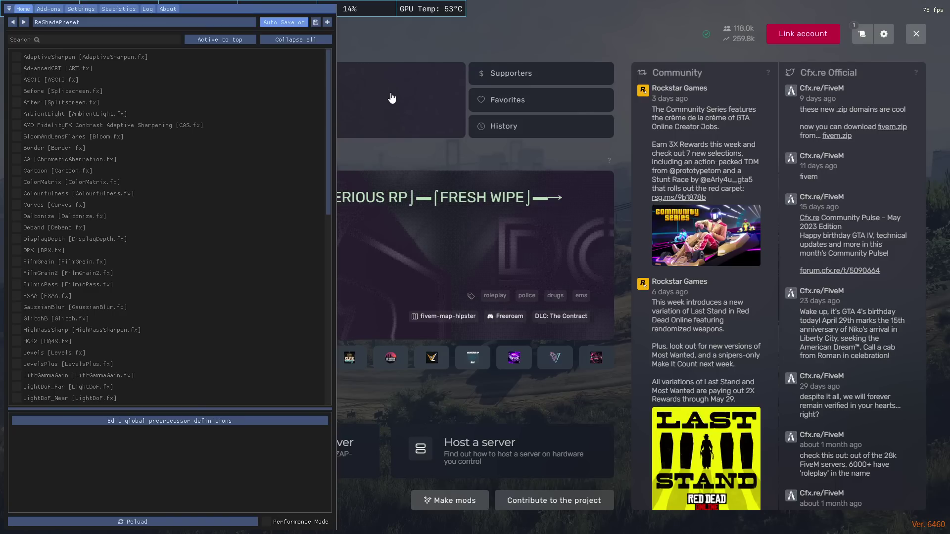
{"action": "key", "text": "Home"}
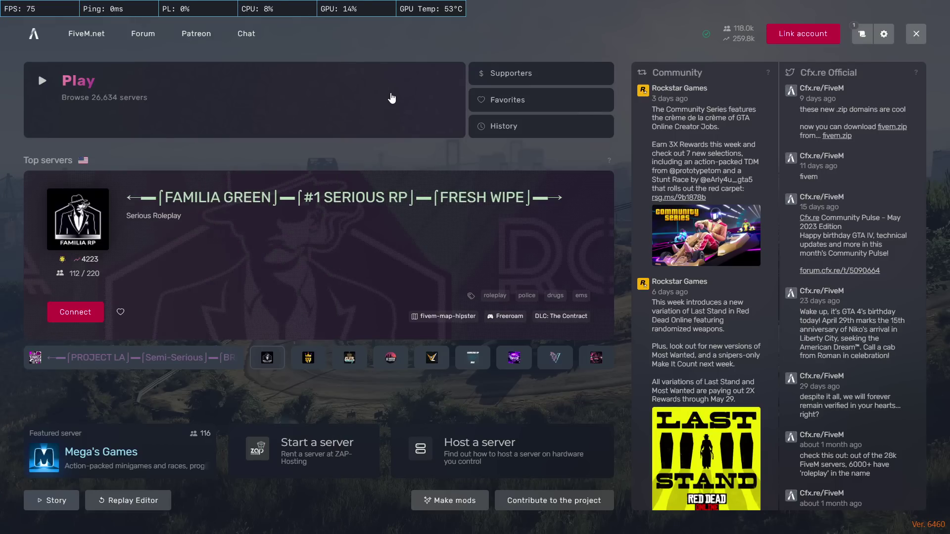